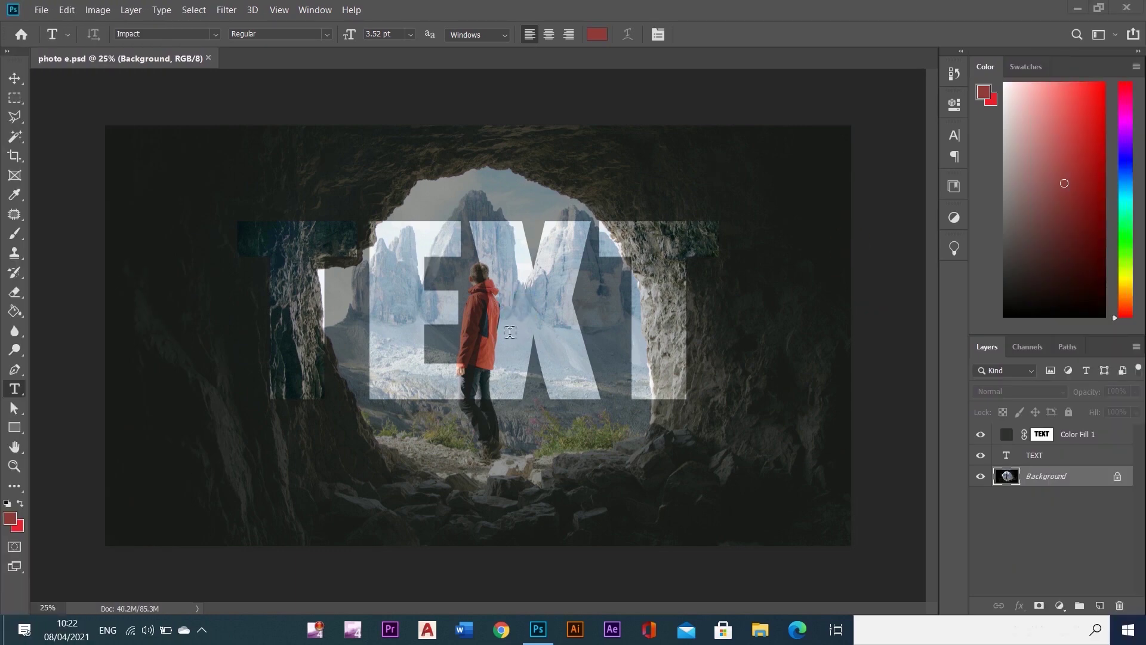
# Open the cave photo from the File menu.
pyautogui.click(508, 430)
pyautogui.click(44, 12)
pyautogui.click(74, 40)
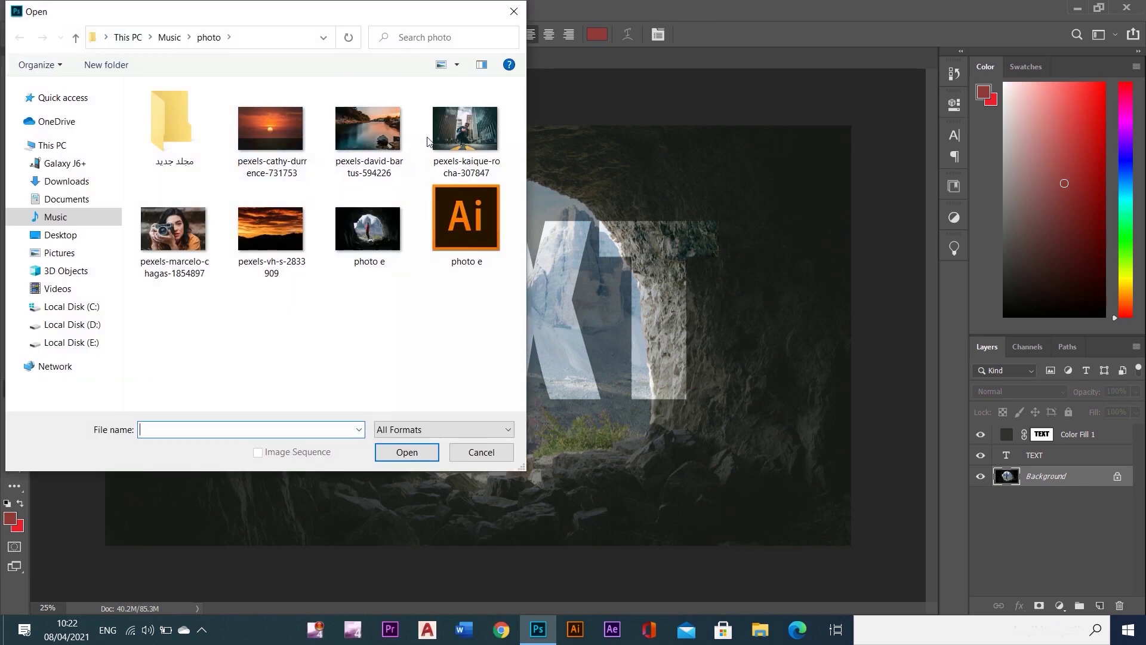
pyautogui.doubleClick(383, 229)
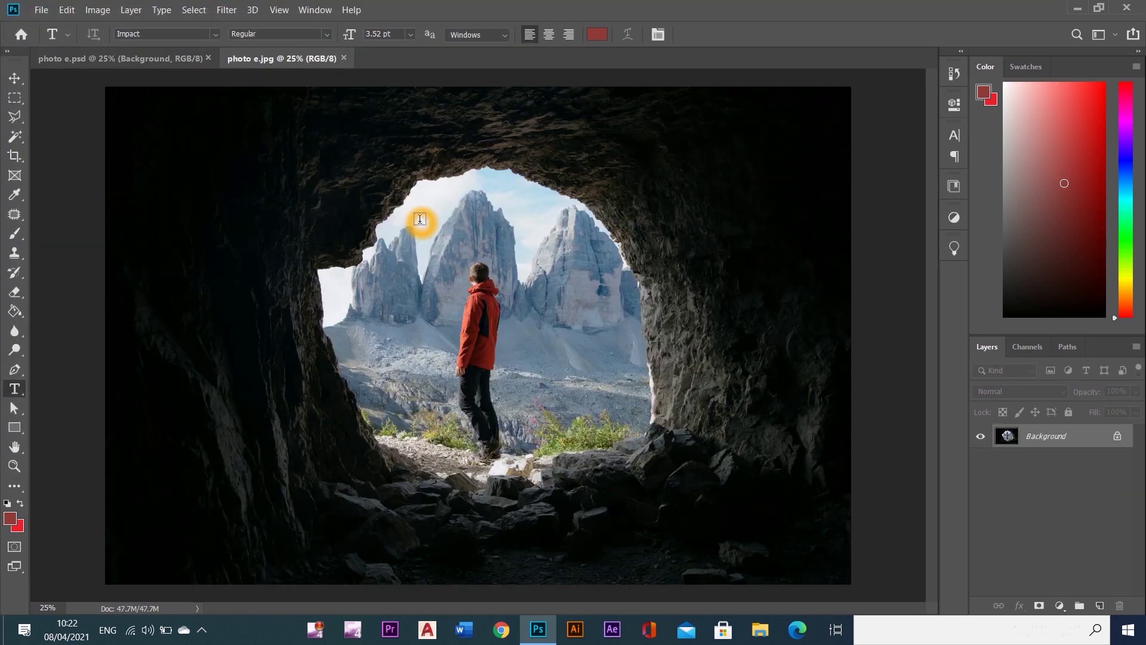
# Crop the cave photo to a 16:9 frame and commit the crop.
pyautogui.click(14, 155)
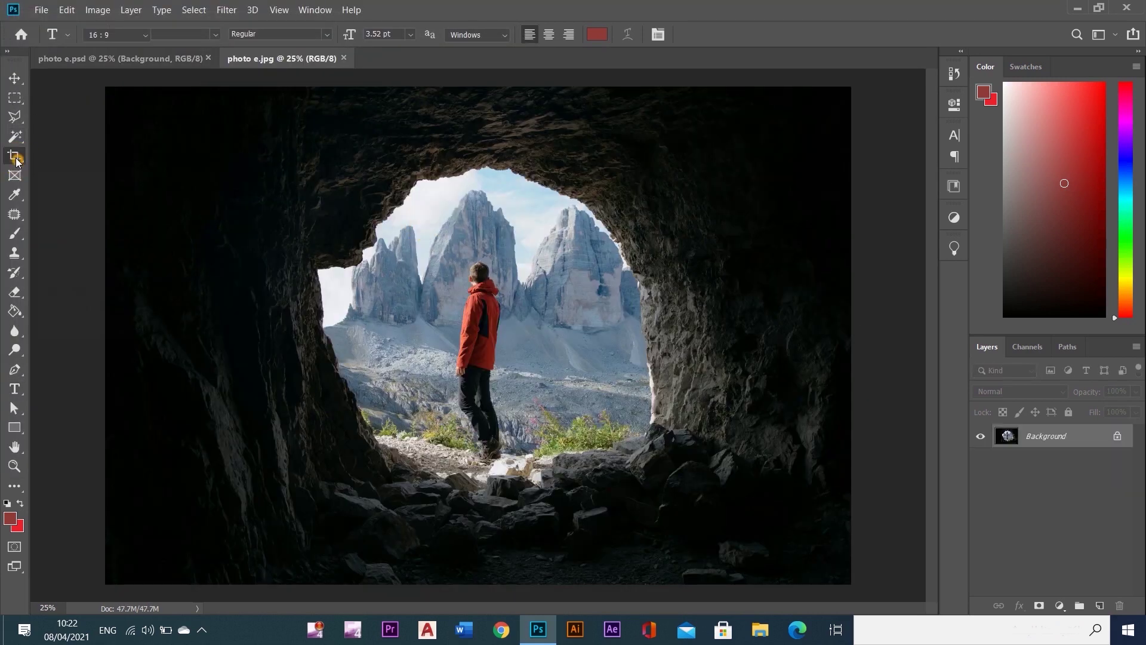
pyautogui.click(57, 103)
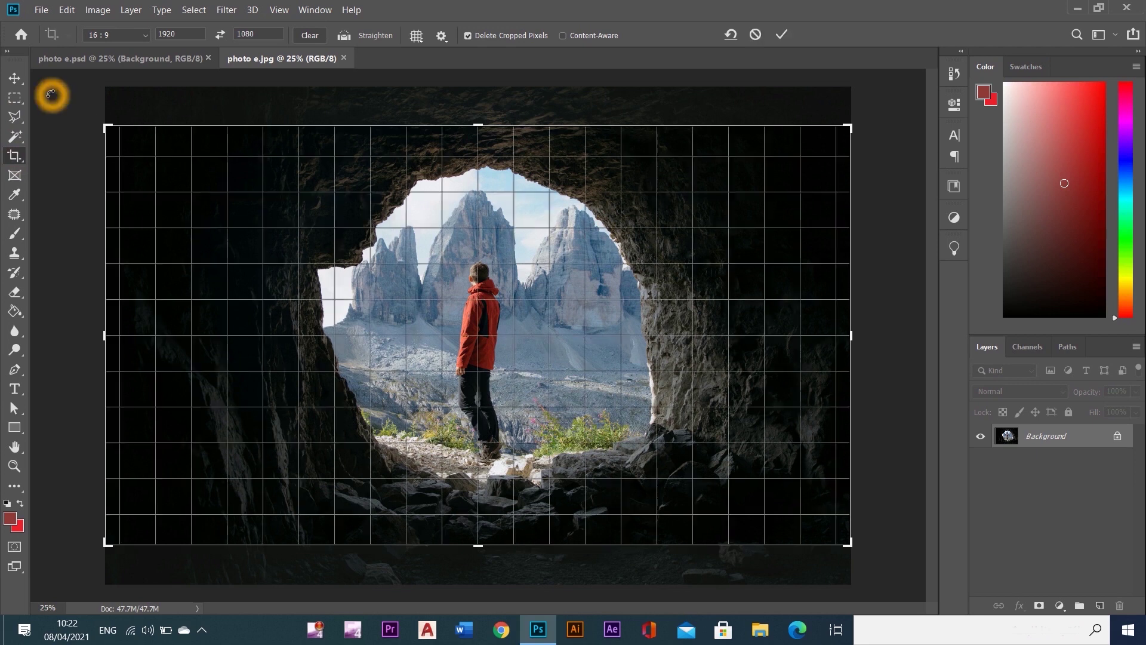
pyautogui.click(14, 81)
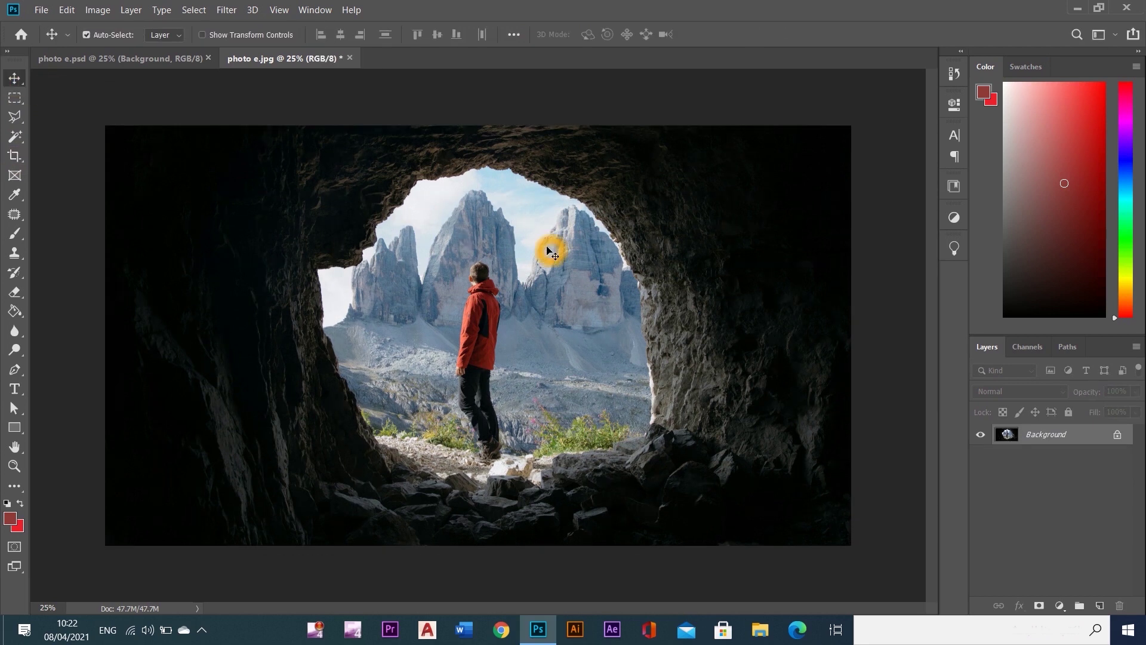
# Add a type layer reading 'TEXT' in Impact over the cave photo.
pyautogui.click(14, 389)
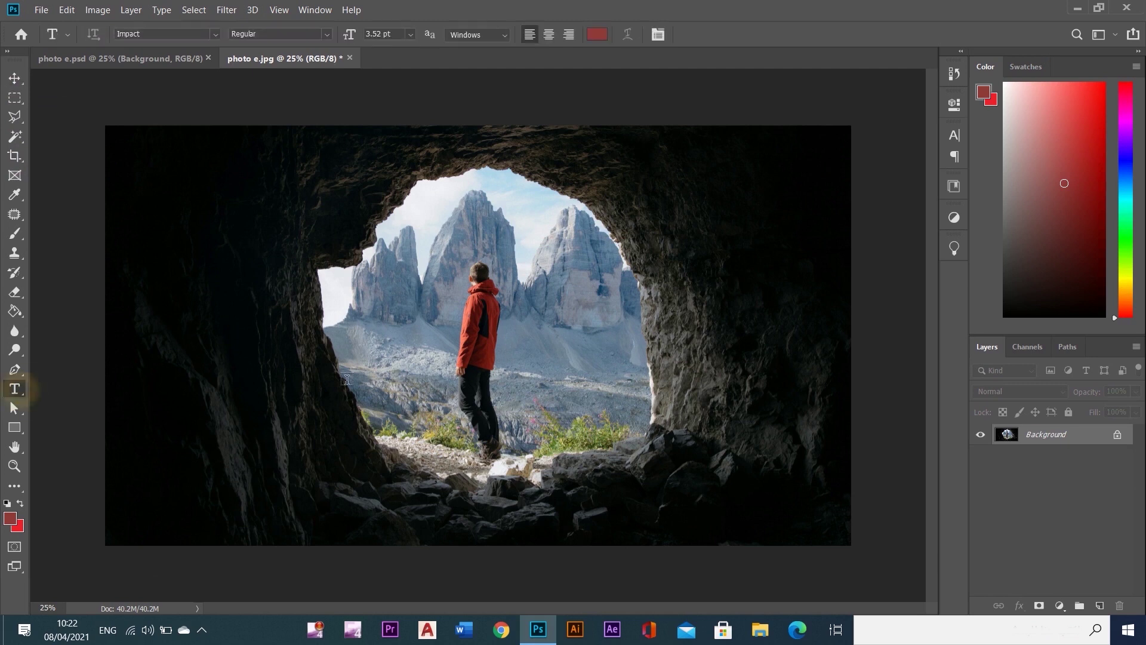
pyautogui.click(445, 316)
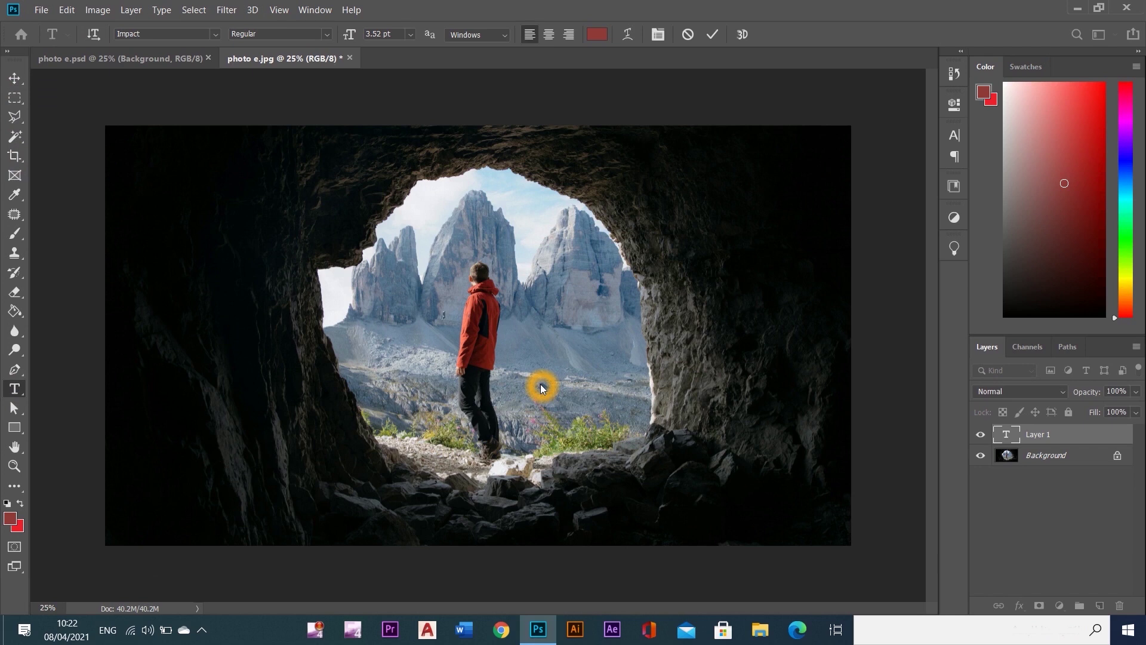
pyautogui.click(15, 78)
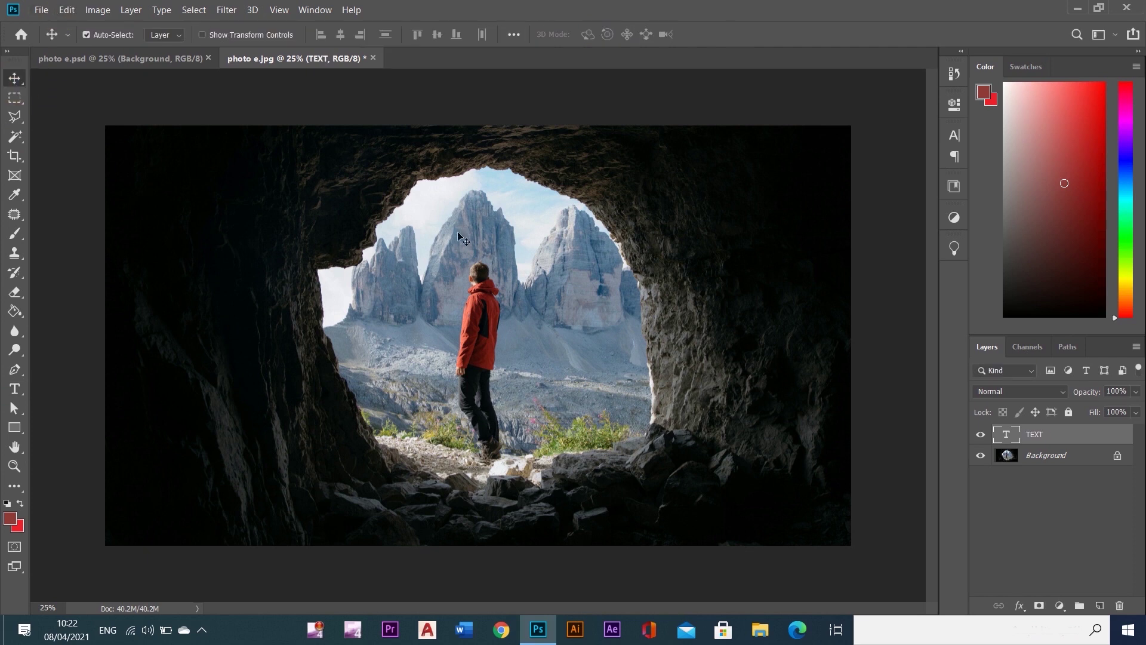
# Change the TEXT colour to white in the Character panel's Color Picker.
pyautogui.click(486, 243)
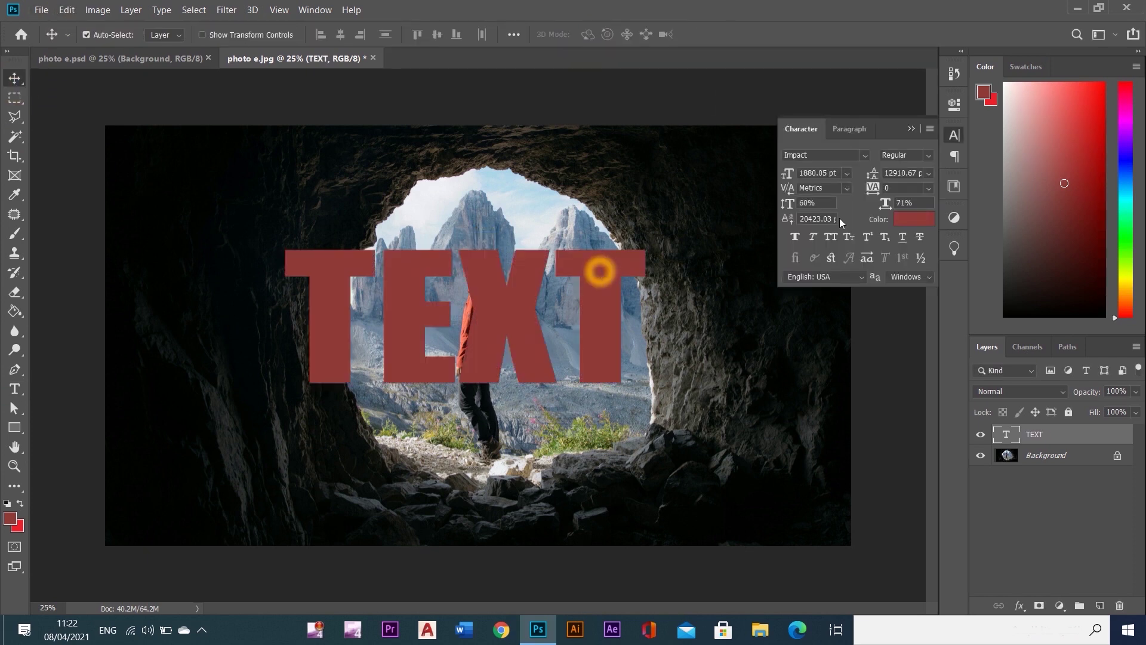
pyautogui.click(914, 218)
pyautogui.click(796, 271)
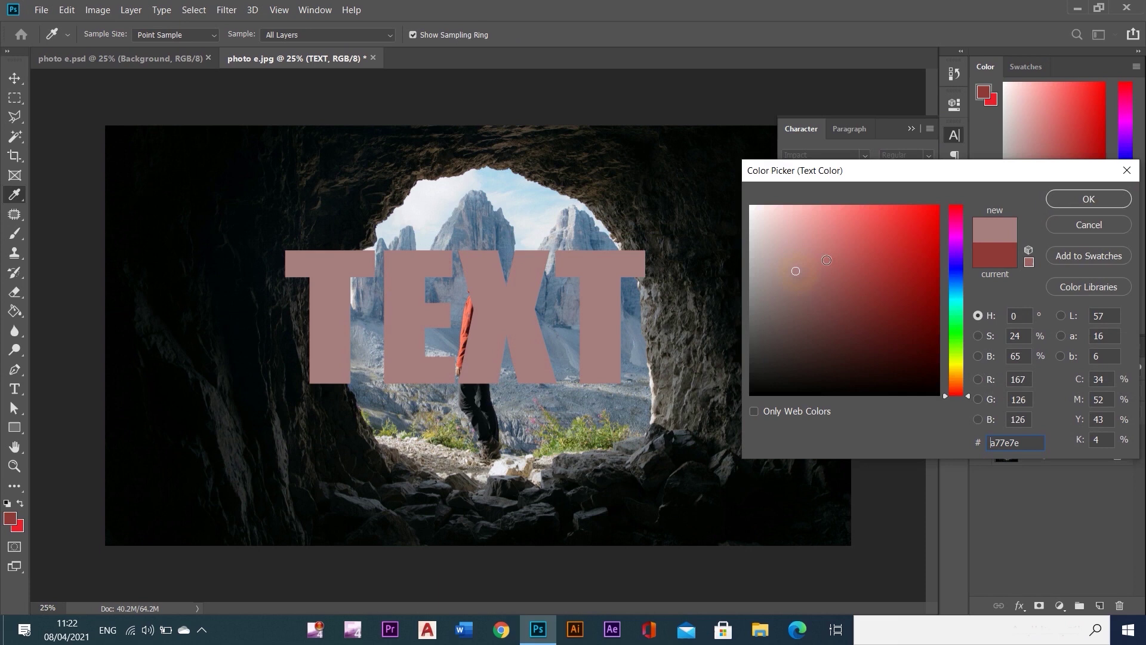
pyautogui.moveTo(818, 259); pyautogui.dragTo(749, 204)
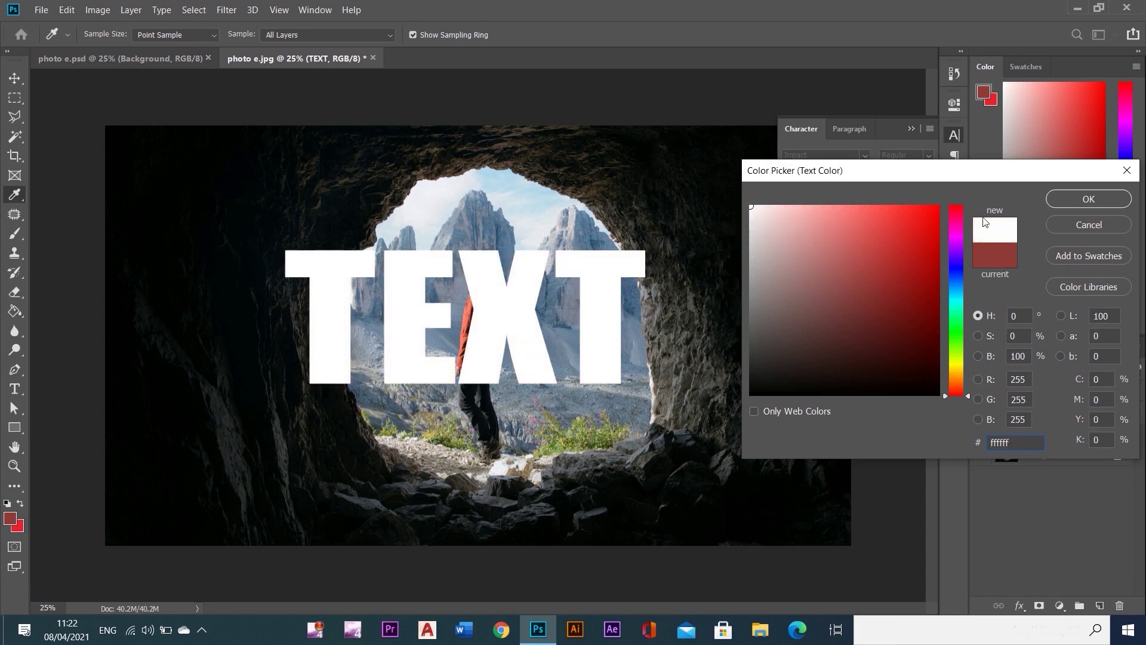
pyautogui.click(1090, 198)
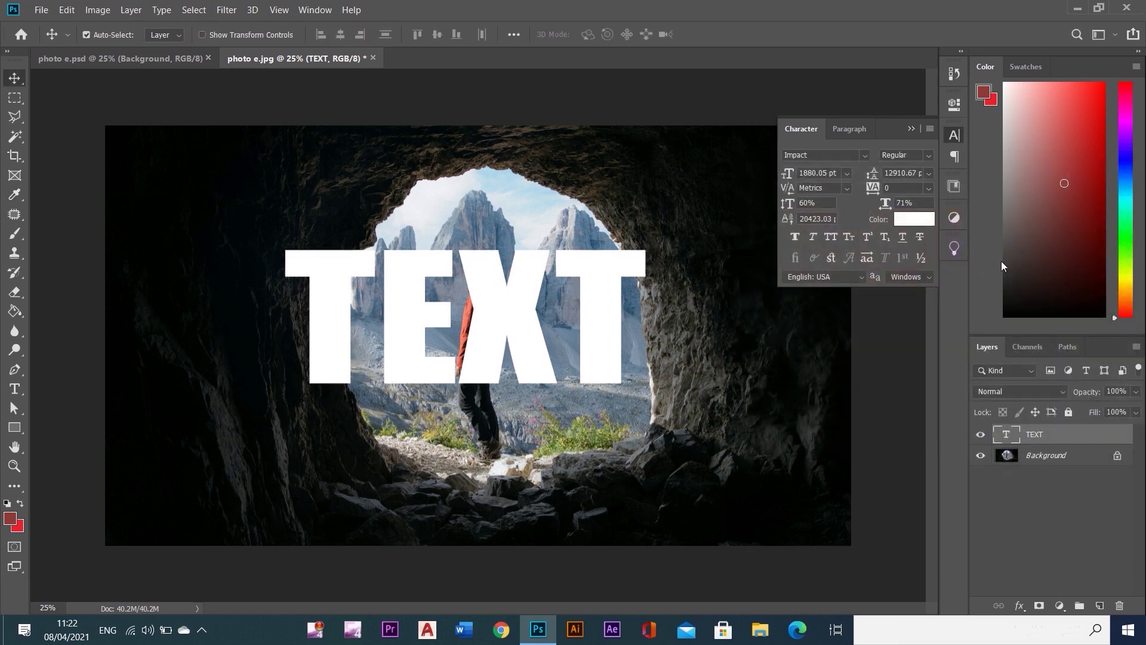
# Free-transform the TEXT layer to about 148% and centre it over the cave opening.
pyautogui.click(912, 128)
pyautogui.press('ctrl')
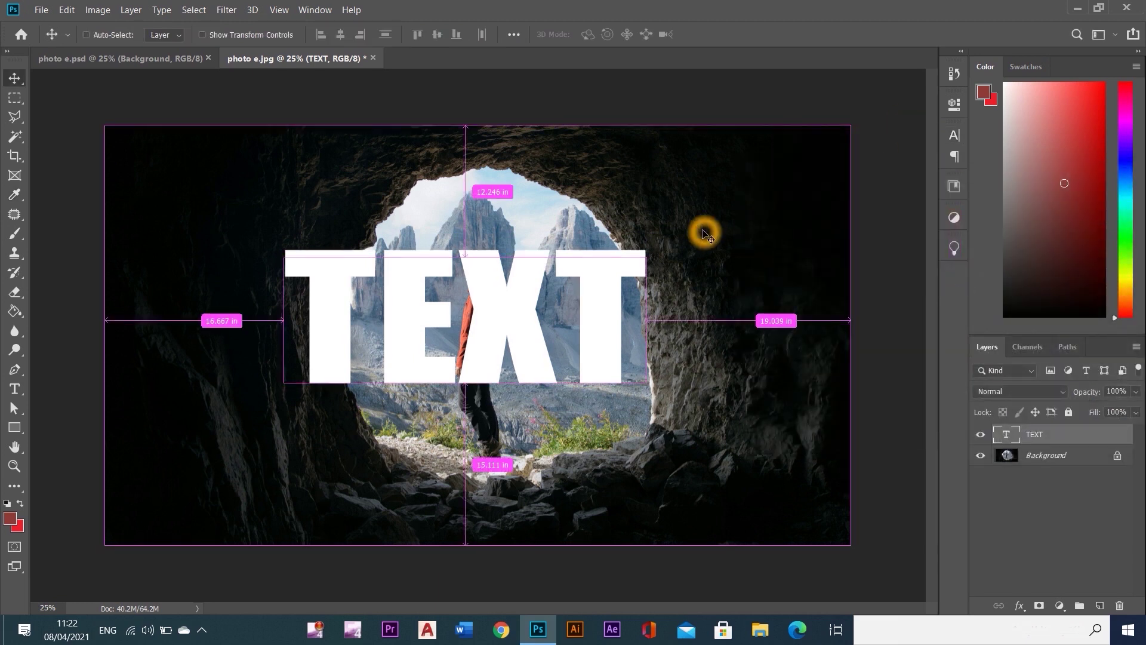
pyautogui.hotkey('ctrl', 't')
pyautogui.moveTo(647, 337); pyautogui.dragTo(804, 338)
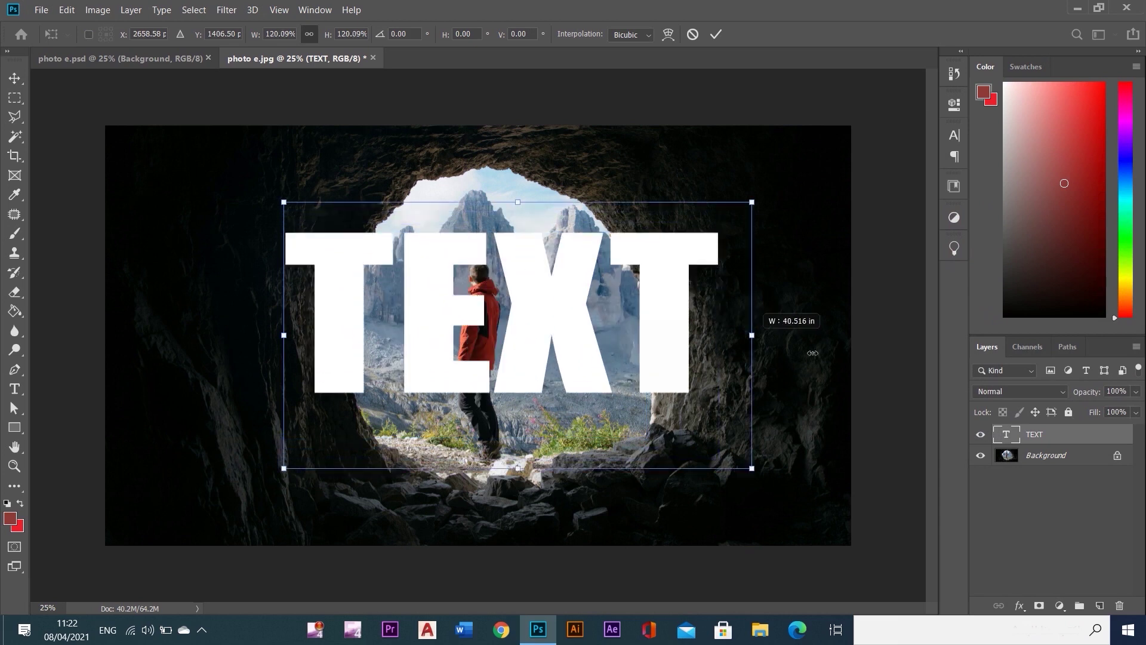
pyautogui.moveTo(714, 364); pyautogui.dragTo(668, 369)
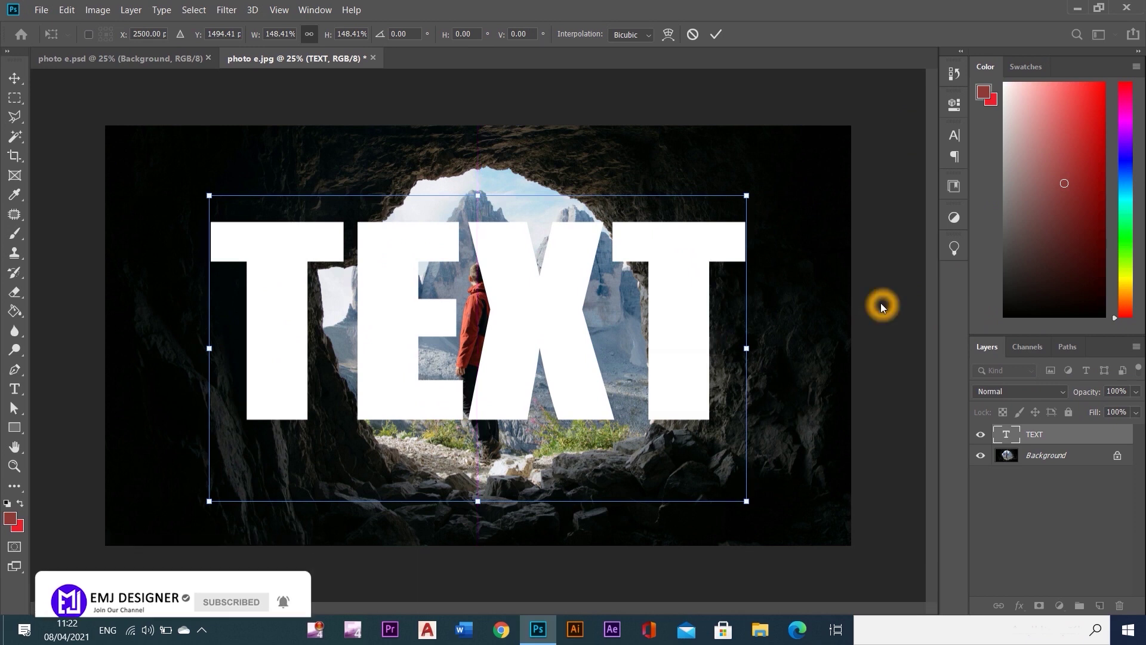
pyautogui.press('Return')
pyautogui.click(1053, 439)
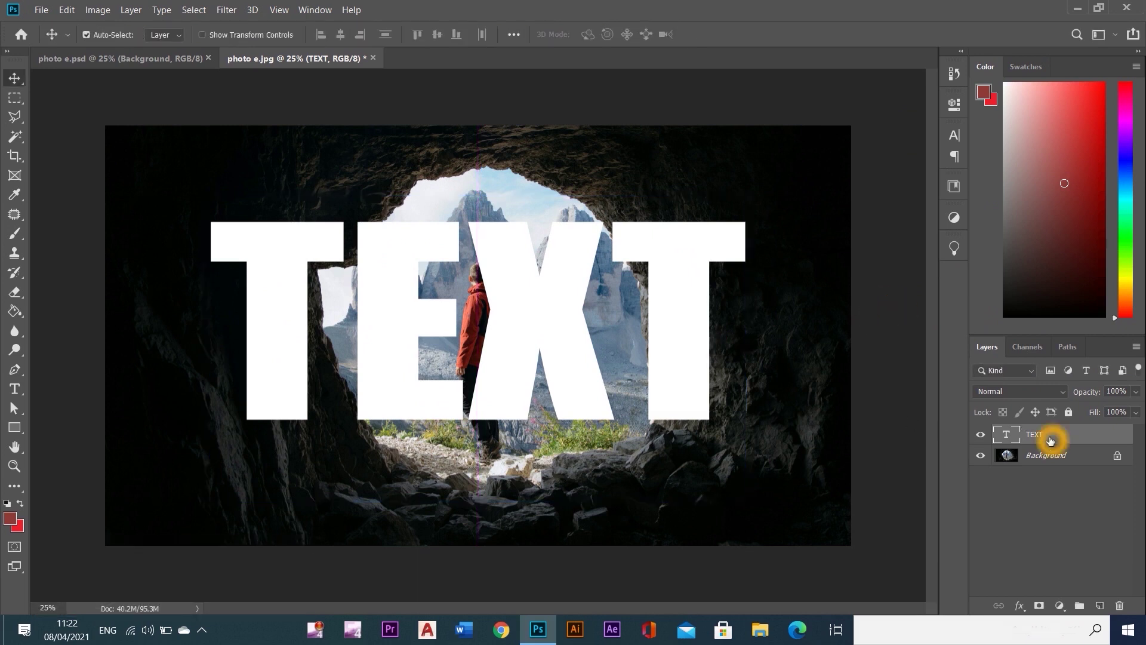
# Set the TEXT layer's blending mode to Soft Light.
pyautogui.click(1063, 394)
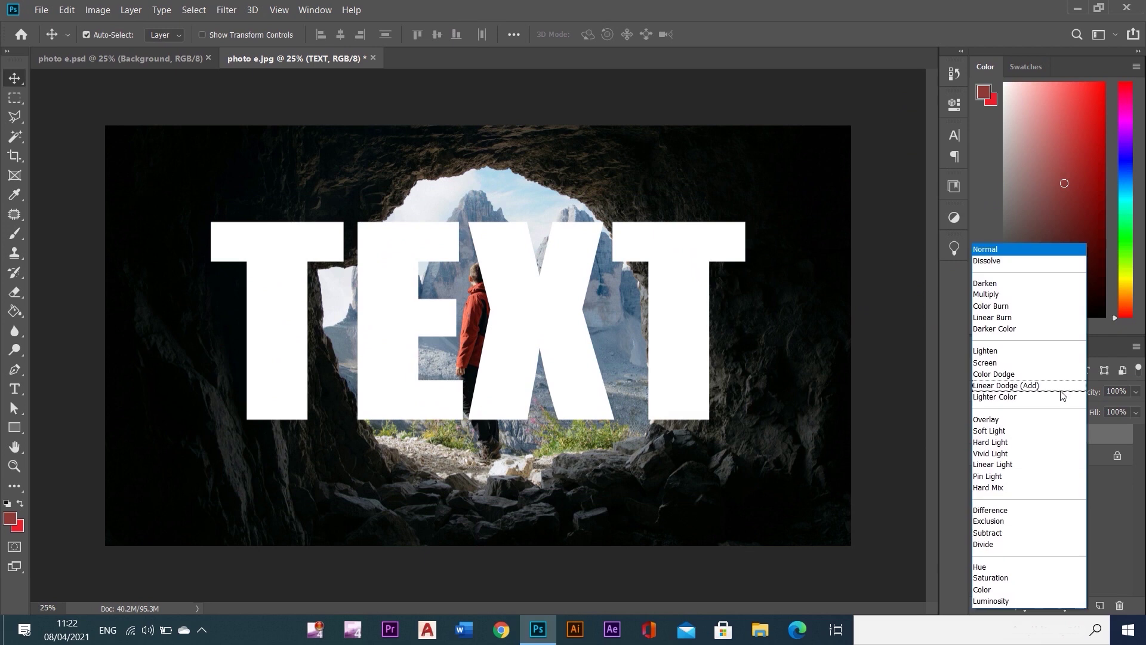
pyautogui.click(1003, 434)
pyautogui.click(1017, 440)
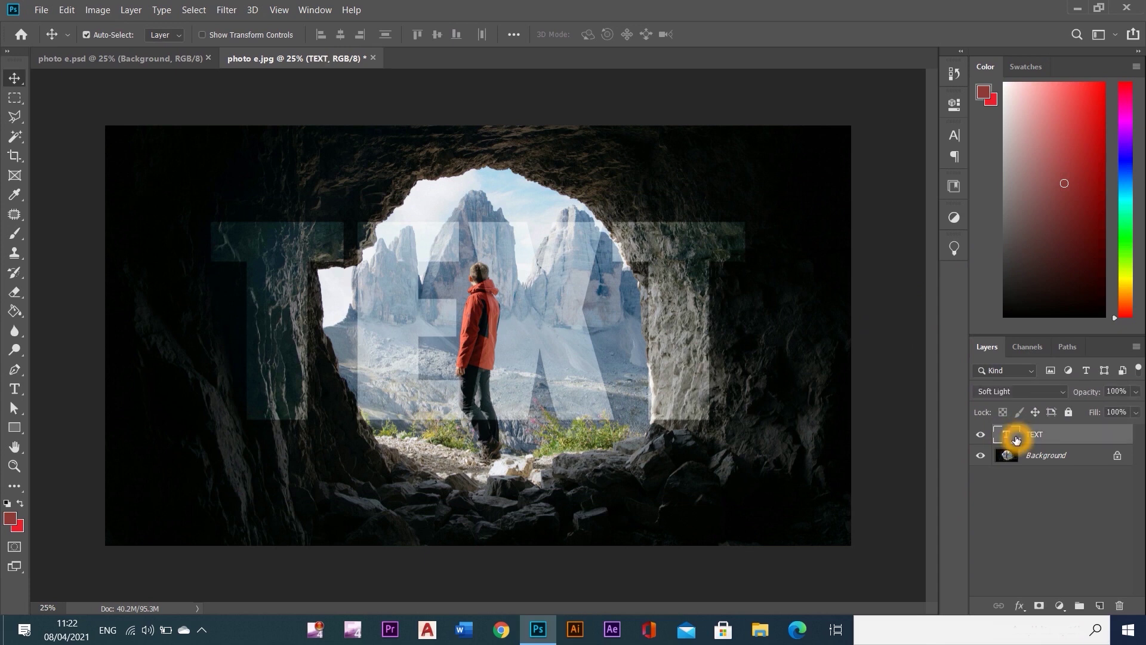
# Select the letter outlines, invert the selection, and show the fill/adjustment layer list.
pyautogui.keyDown('ctrl'); pyautogui.click(1006, 436); pyautogui.keyUp('ctrl')
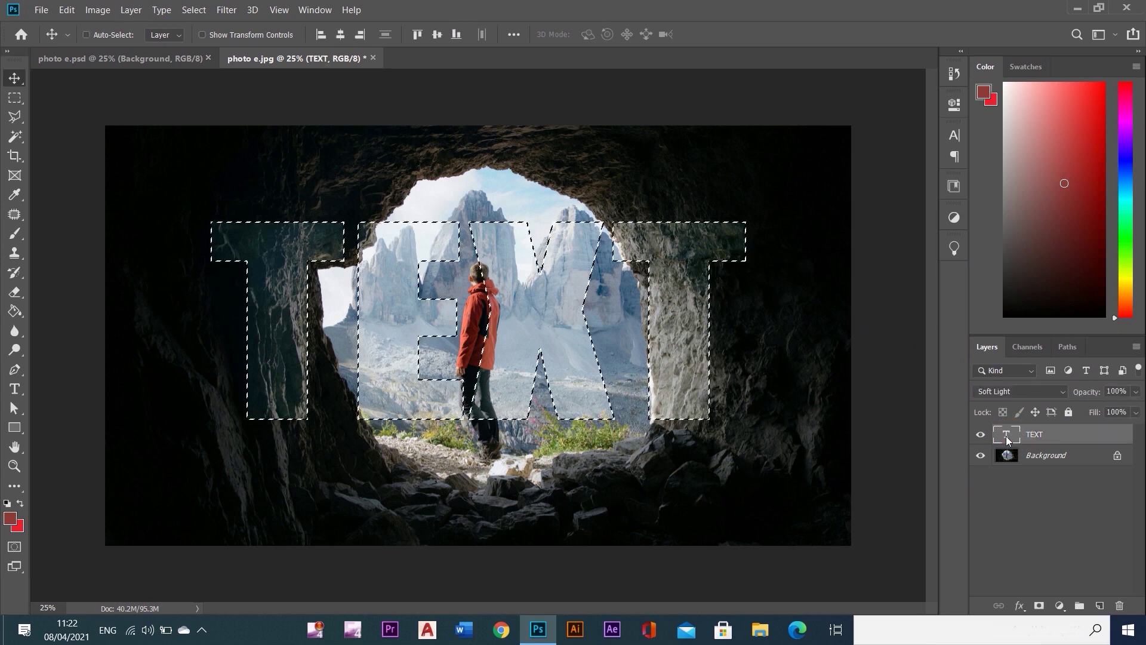
pyautogui.click(190, 12)
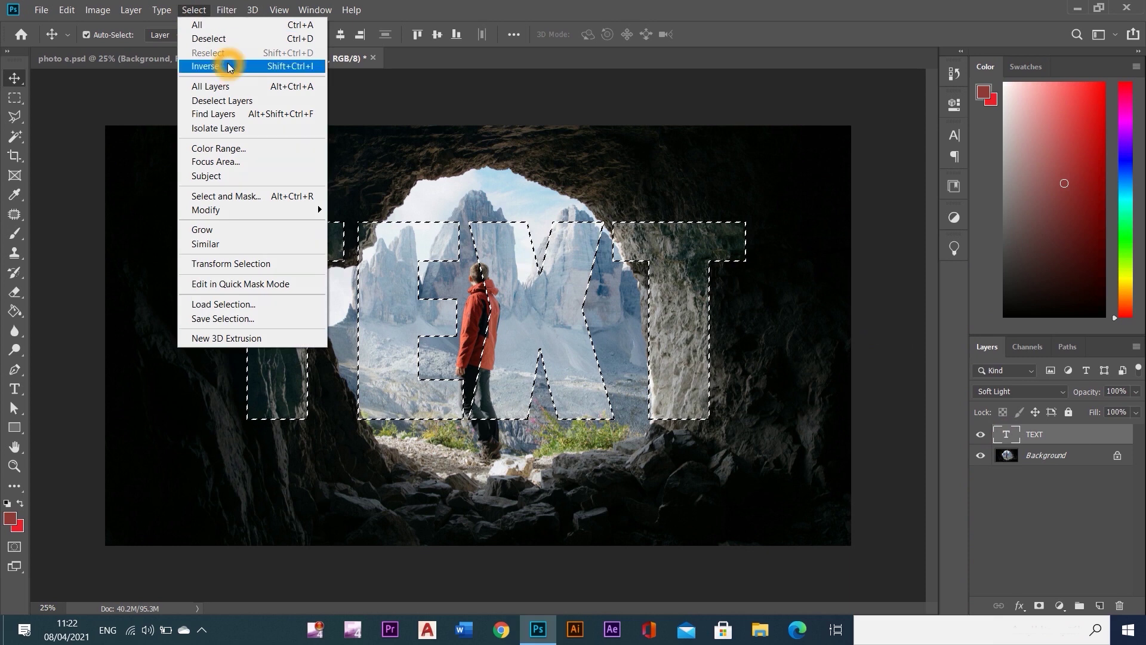
pyautogui.click(206, 66)
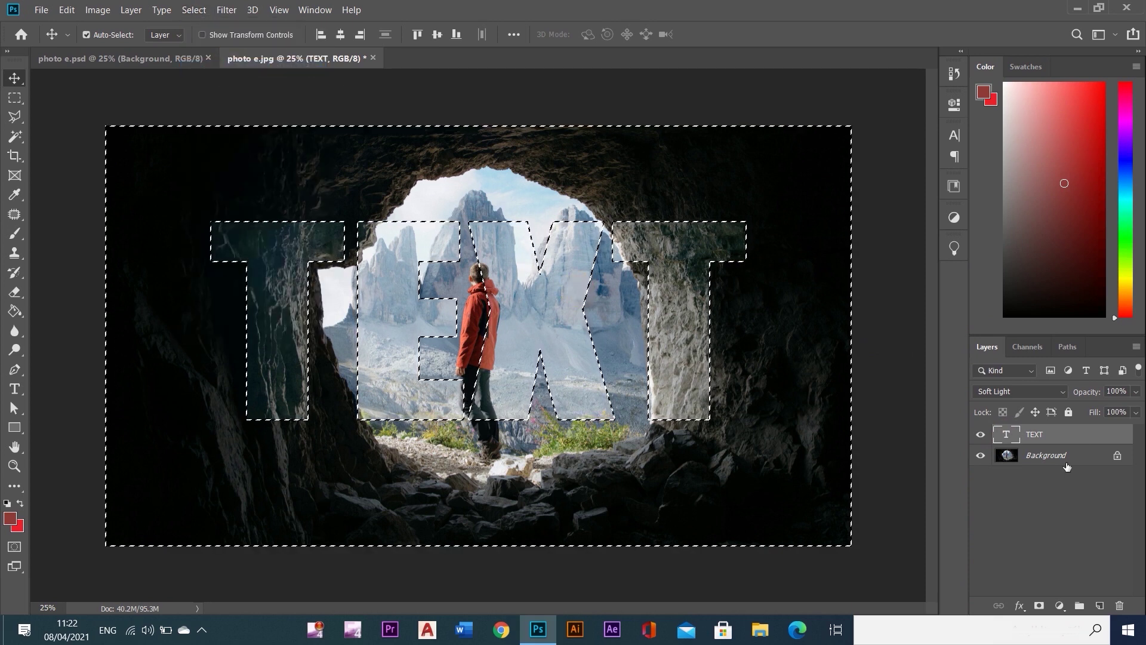
pyautogui.click(1021, 606)
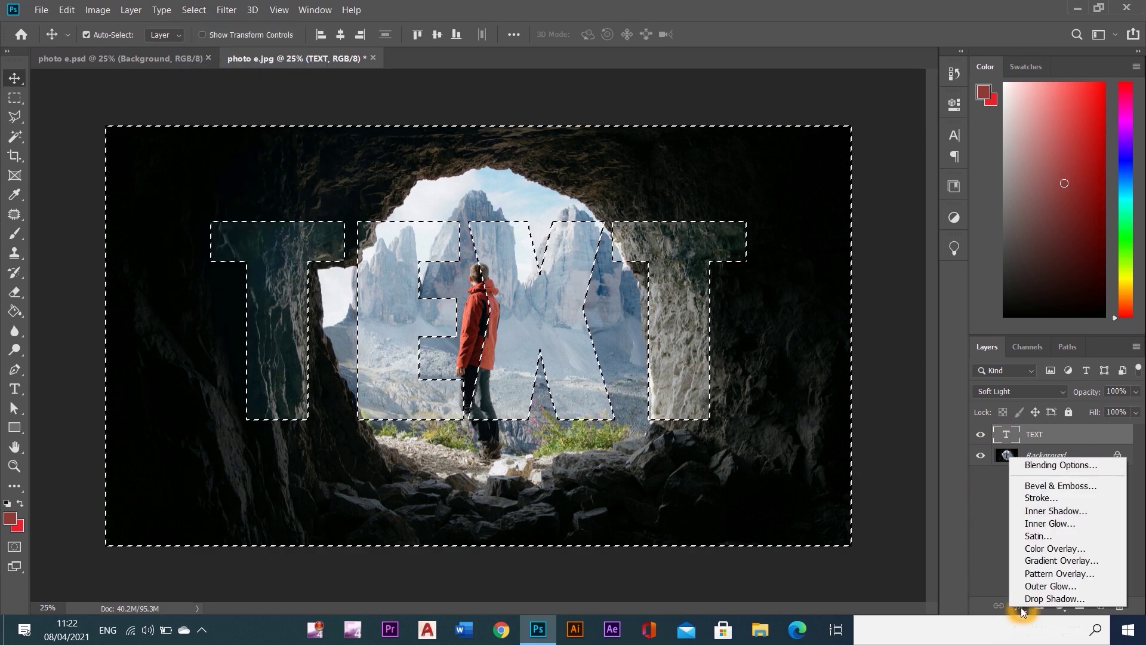
pyautogui.click(985, 530)
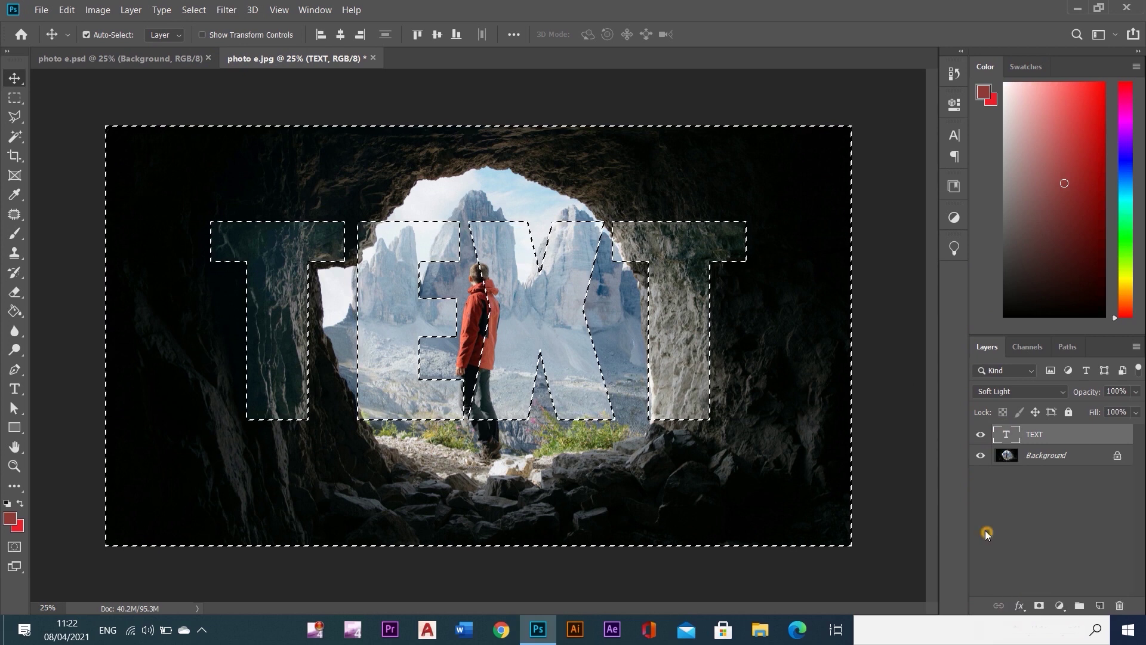
pyautogui.click(1066, 608)
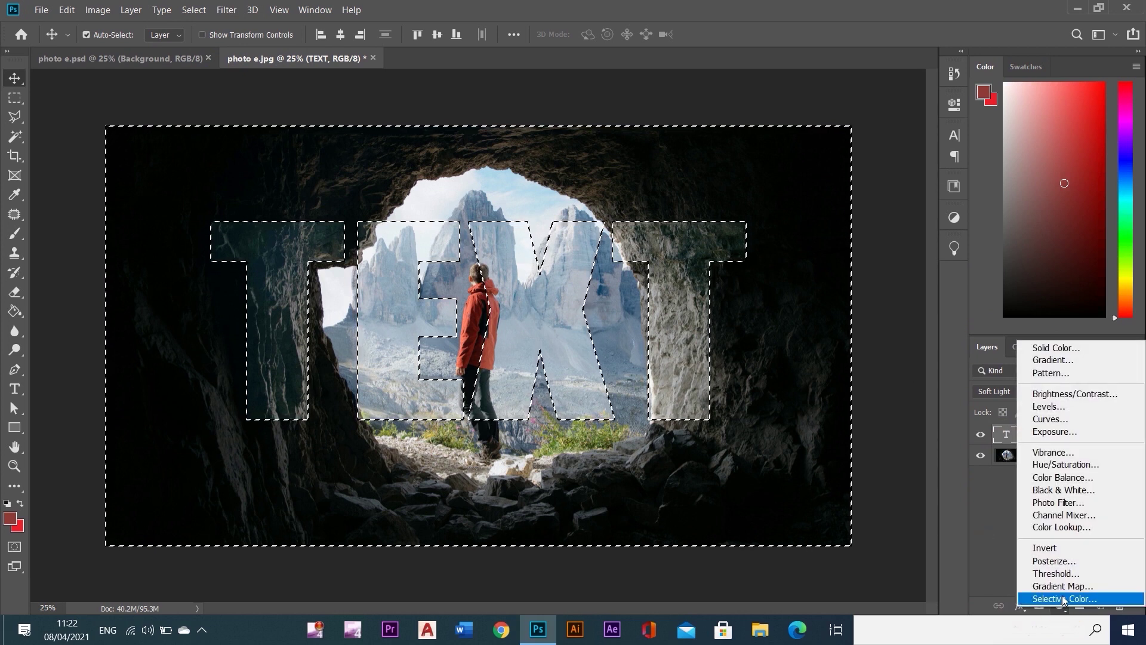
# Add a dark grey Solid Color fill layer and lower its opacity to 50%.
pyautogui.click(1076, 346)
pyautogui.moveTo(825, 271)
pyautogui.mouseDown()
pyautogui.moveTo(760, 350)
pyautogui.moveTo(904, 326)
pyautogui.mouseUp()
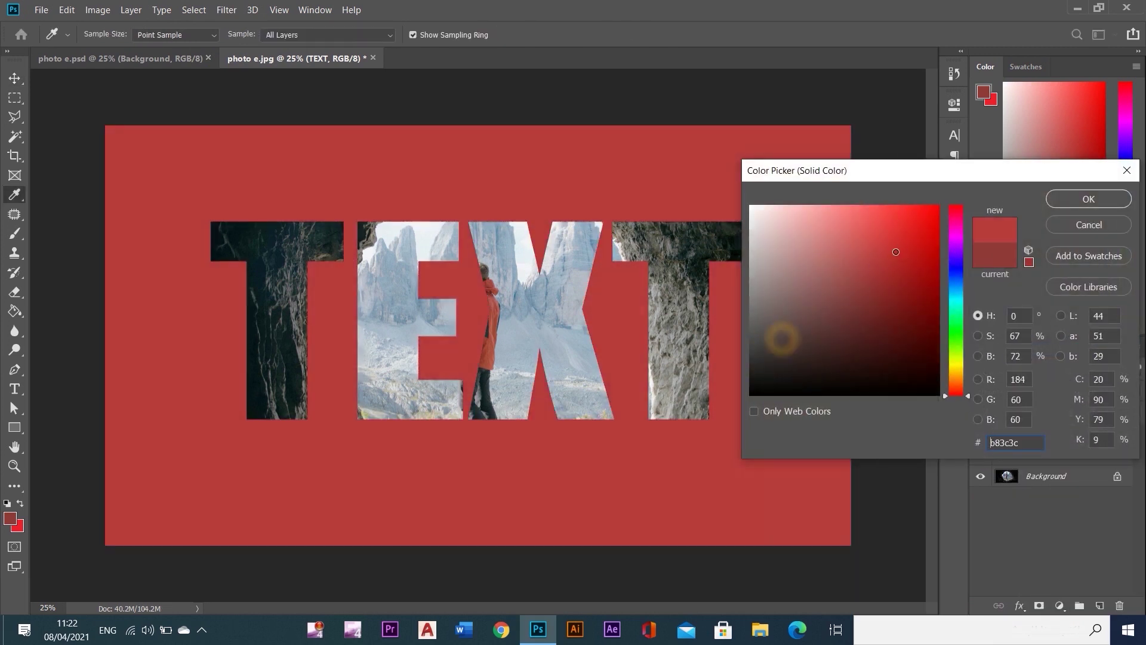
pyautogui.moveTo(956, 279); pyautogui.dragTo(955, 304)
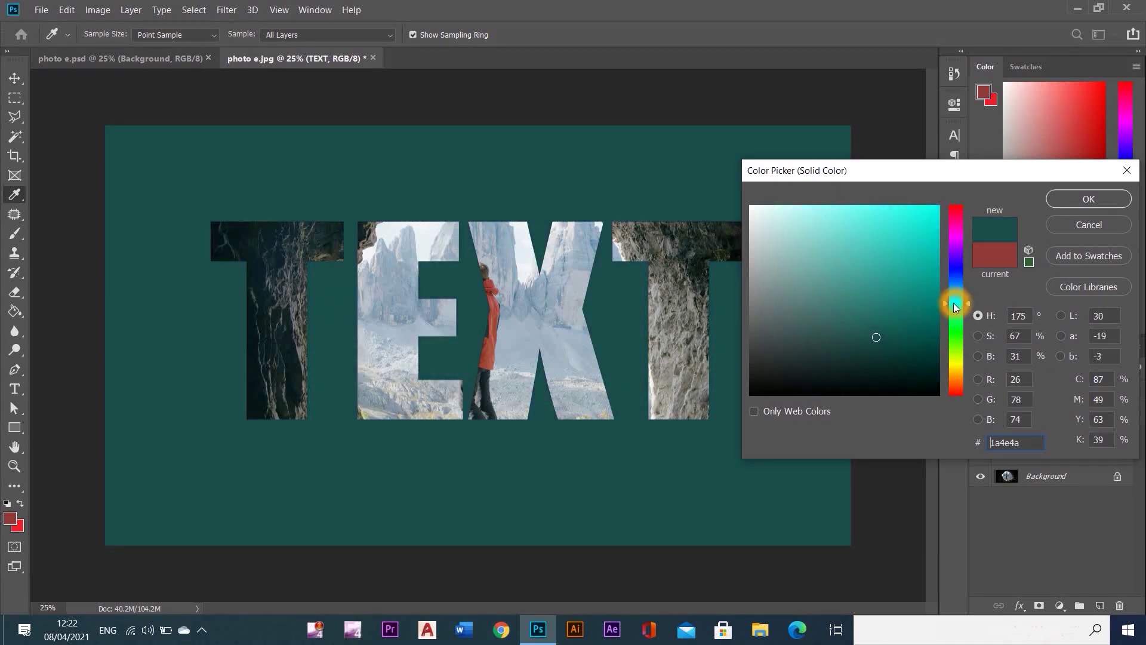
pyautogui.moveTo(781, 352); pyautogui.dragTo(752, 377)
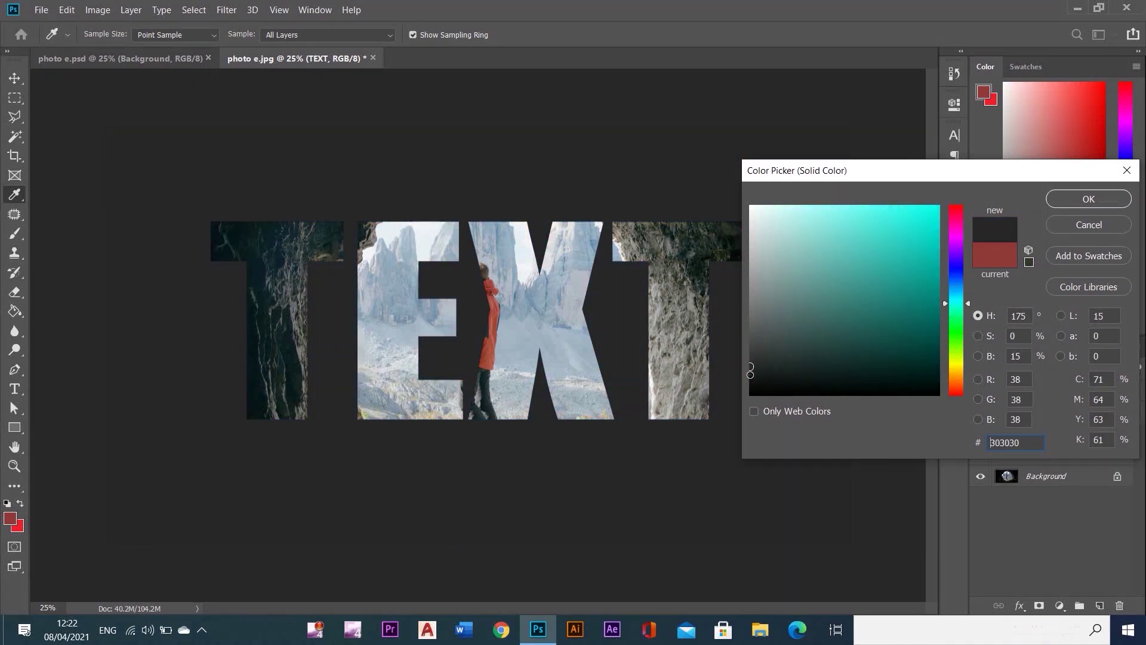
pyautogui.click(1090, 199)
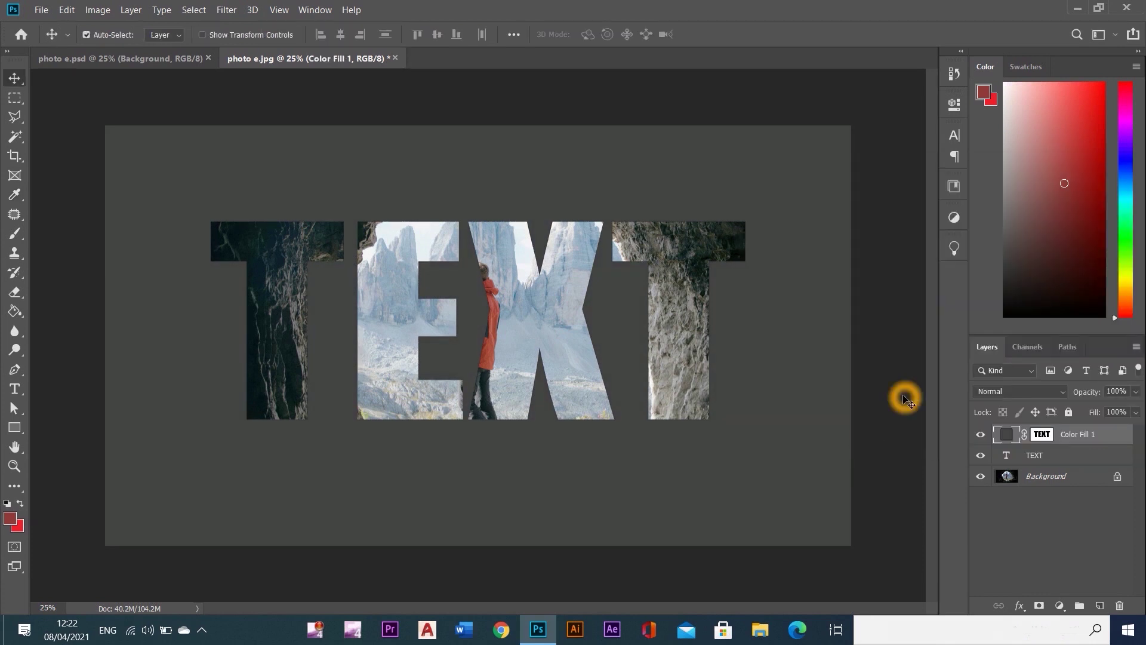
pyautogui.click(1127, 392)
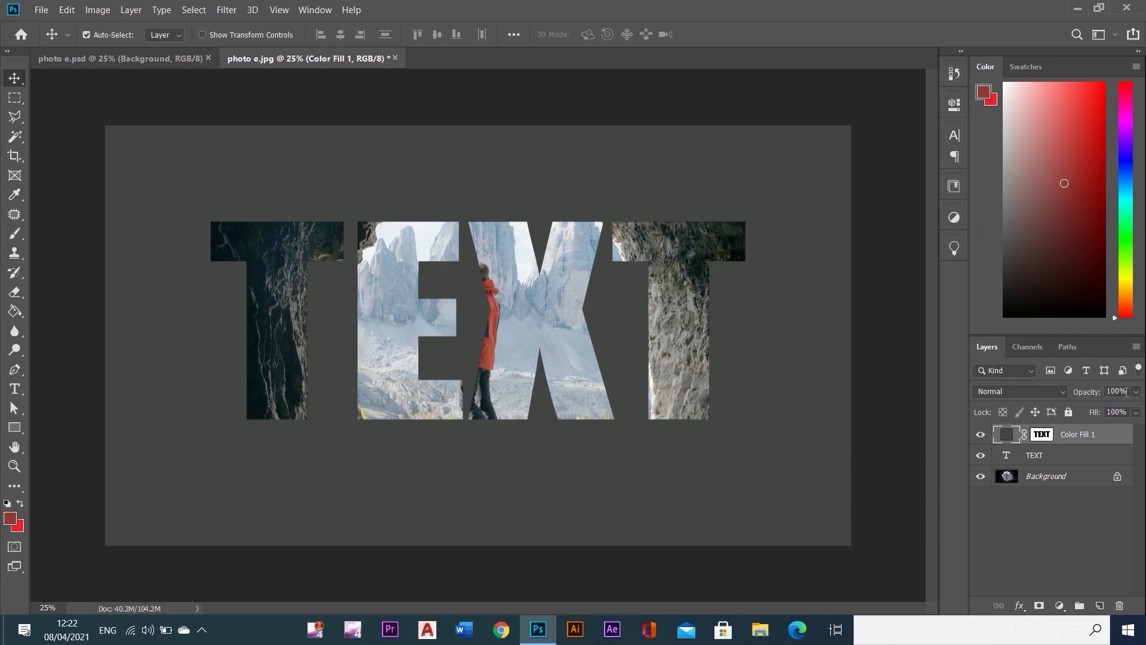
pyautogui.write('50')
pyautogui.click(820, 412)
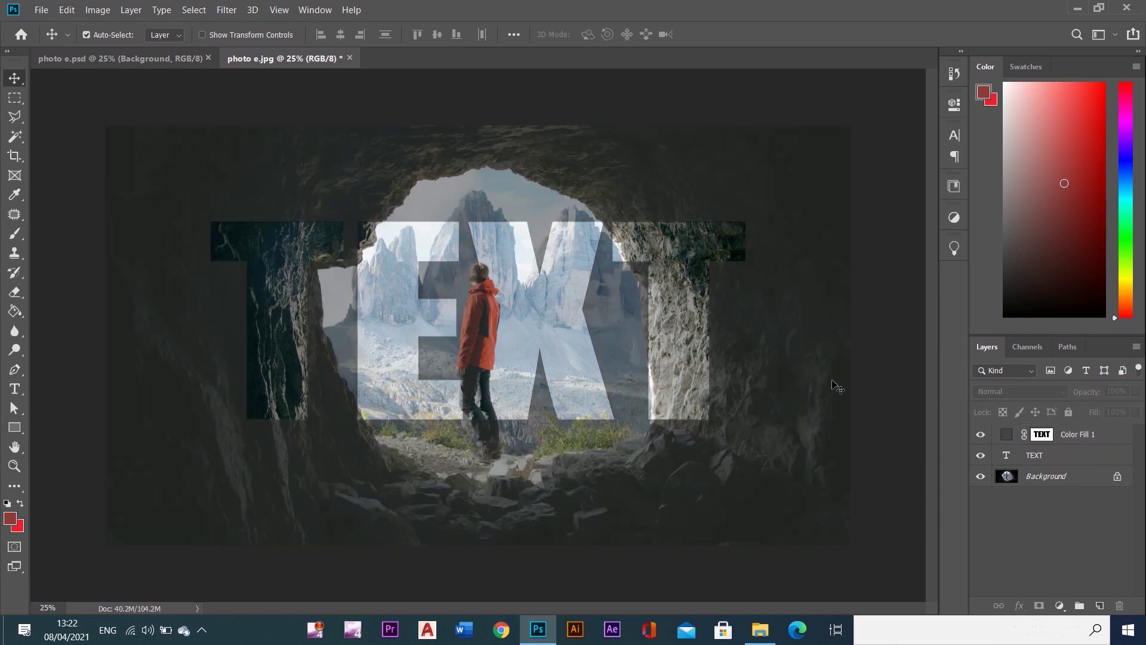
# Drag pexels-kaique-rocha-307847 from the photo folder toward the Photoshop canvas.
pyautogui.click(824, 386)
pyautogui.click(805, 465)
pyautogui.click(761, 629)
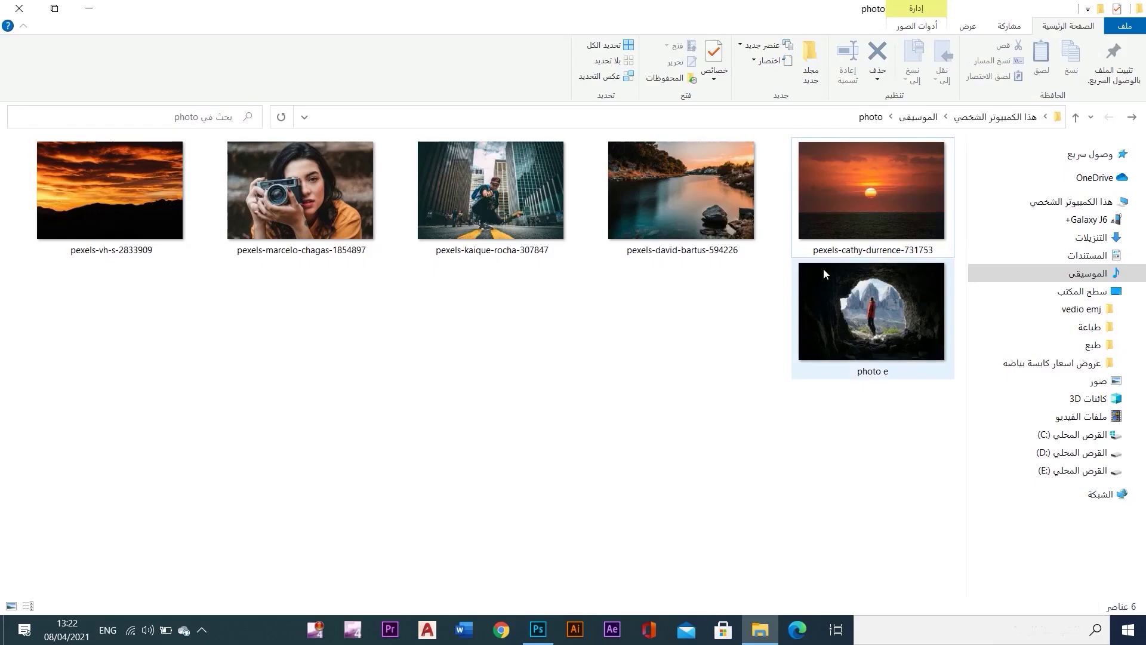
pyautogui.moveTo(491, 190)
pyautogui.mouseDown()
pyautogui.moveTo(539, 630)
pyautogui.moveTo(540, 498)
pyautogui.mouseUp()
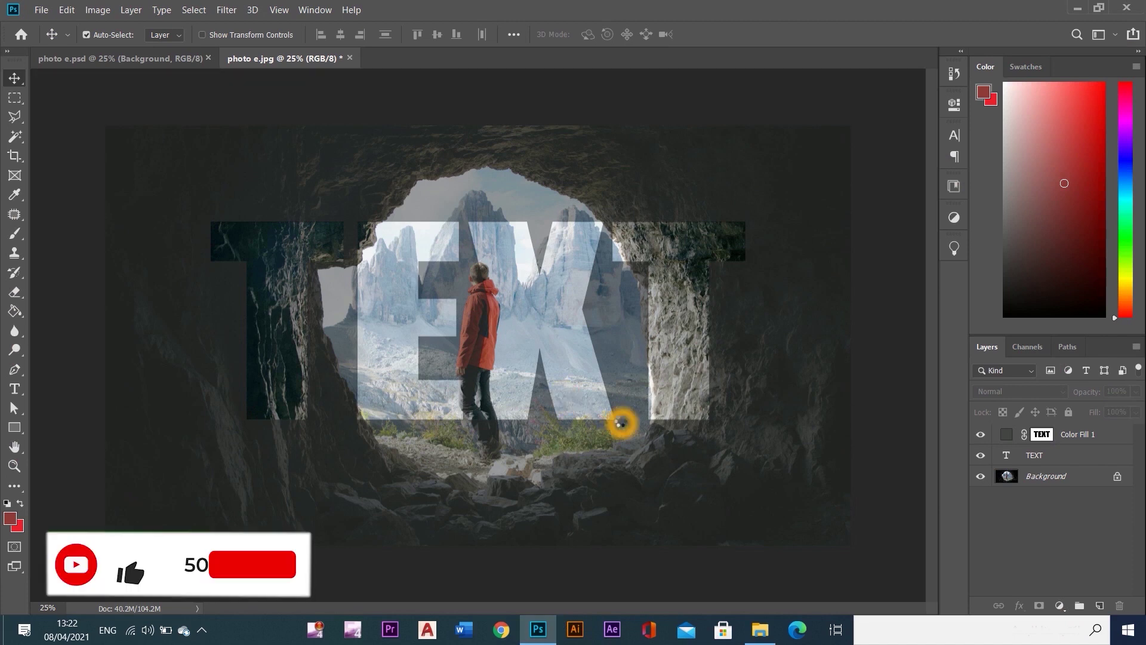
# Scale the dropped street photo to fill the canvas and move it beneath TEXT.
pyautogui.moveTo(564, 399); pyautogui.dragTo(622, 423)
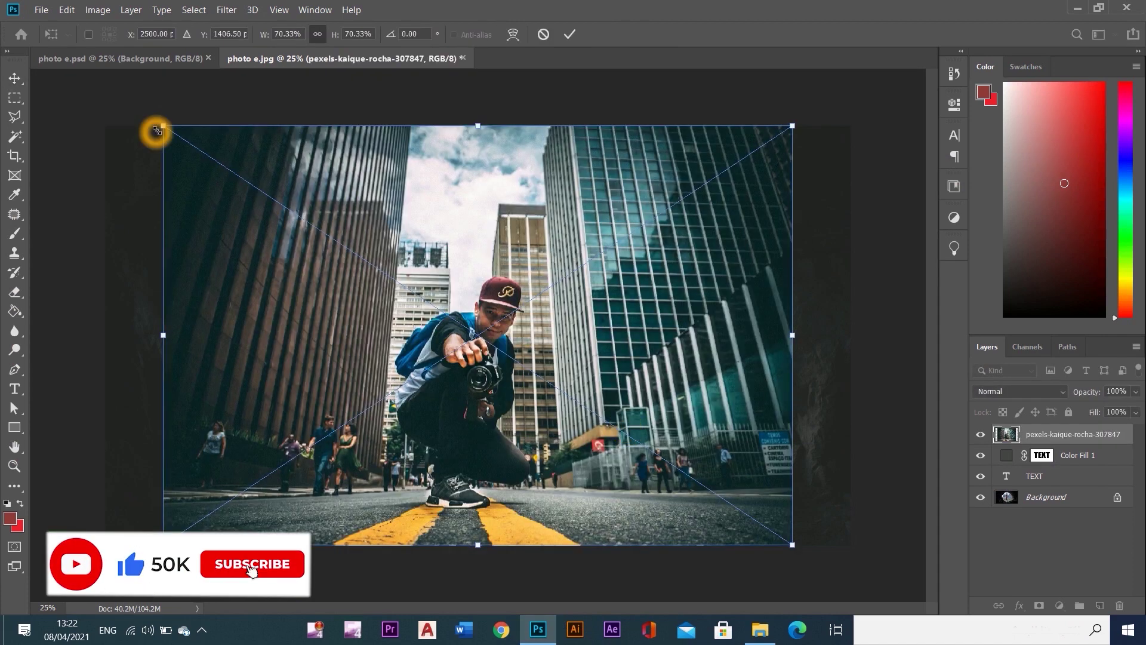
pyautogui.moveTo(163, 127); pyautogui.dragTo(81, 101)
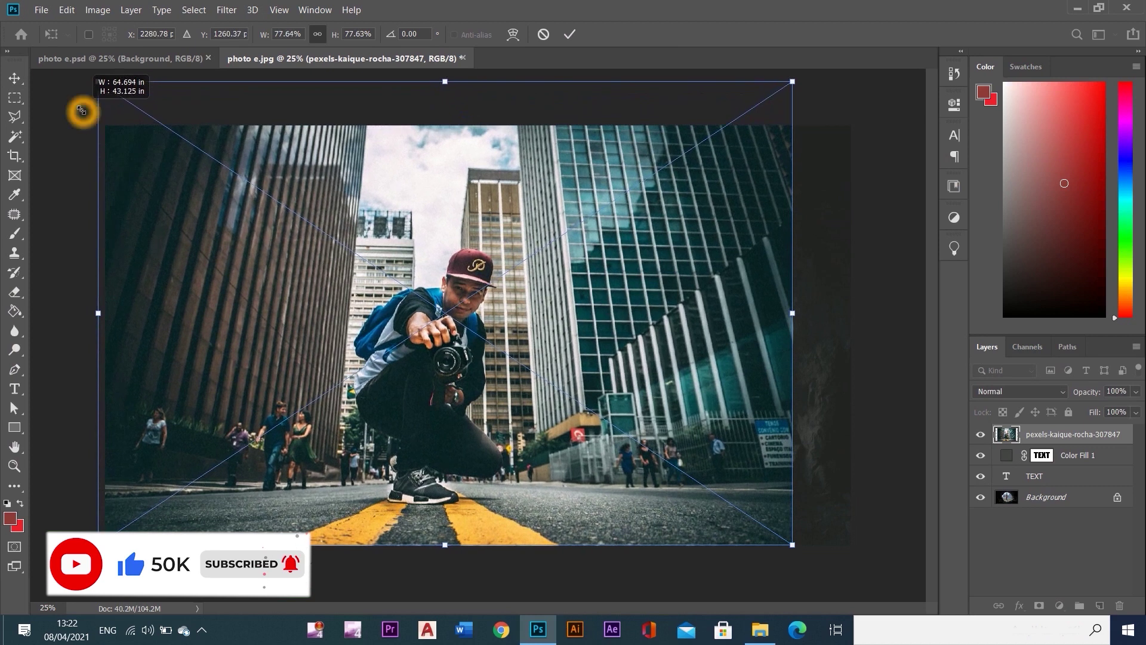
pyautogui.click(793, 246)
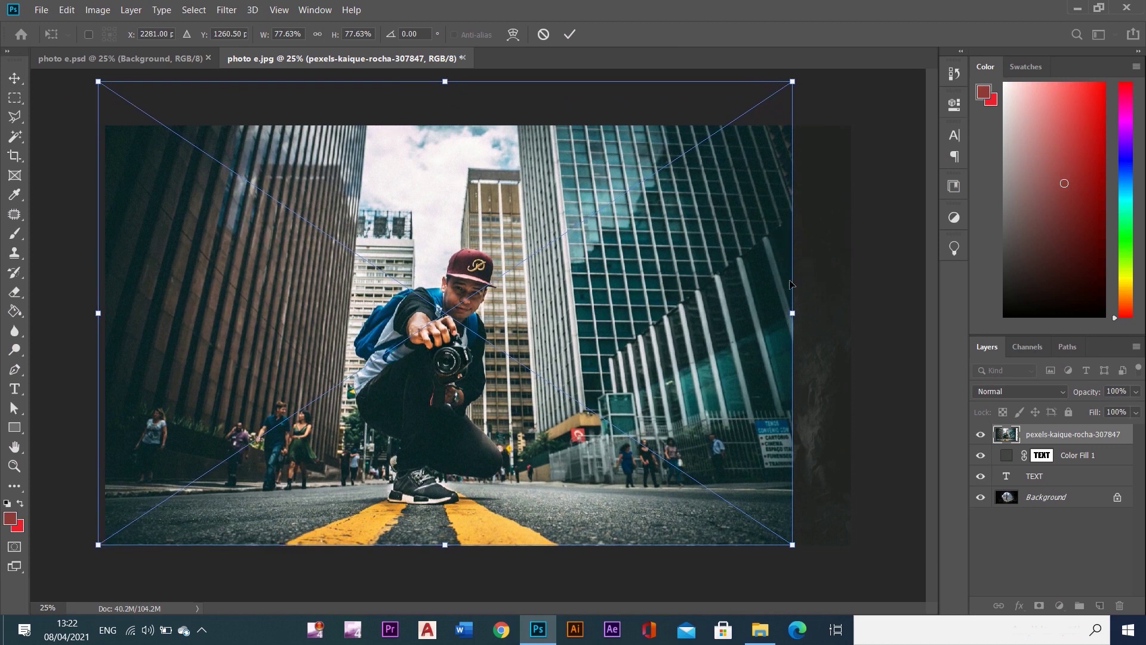
pyautogui.moveTo(794, 312); pyautogui.dragTo(863, 321)
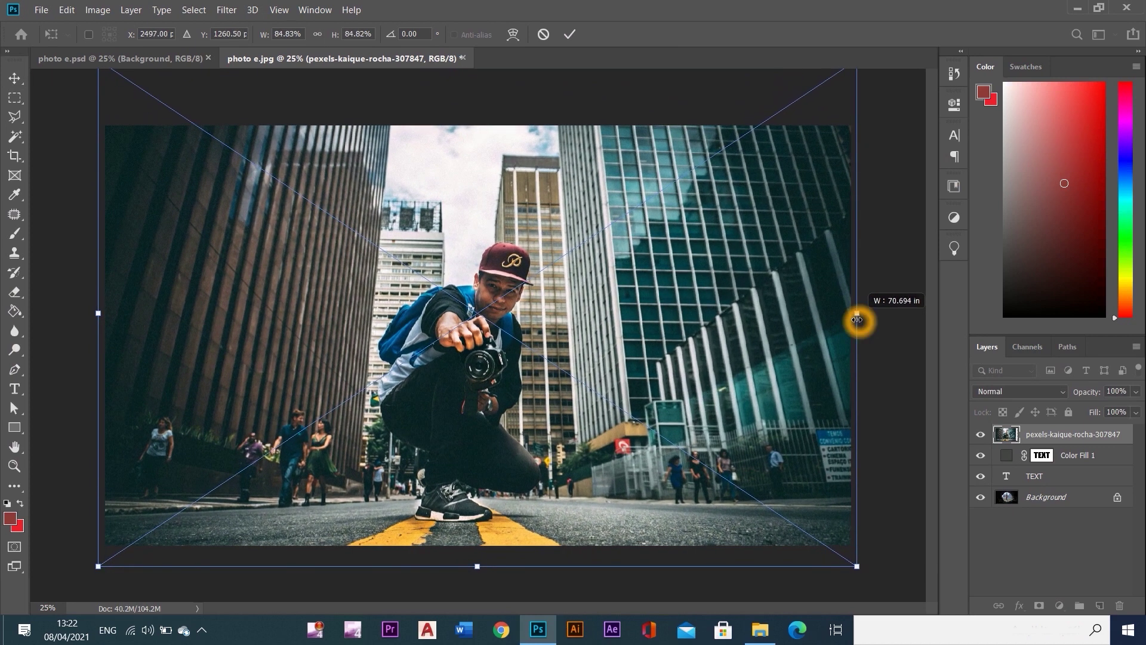
pyautogui.click(1071, 439)
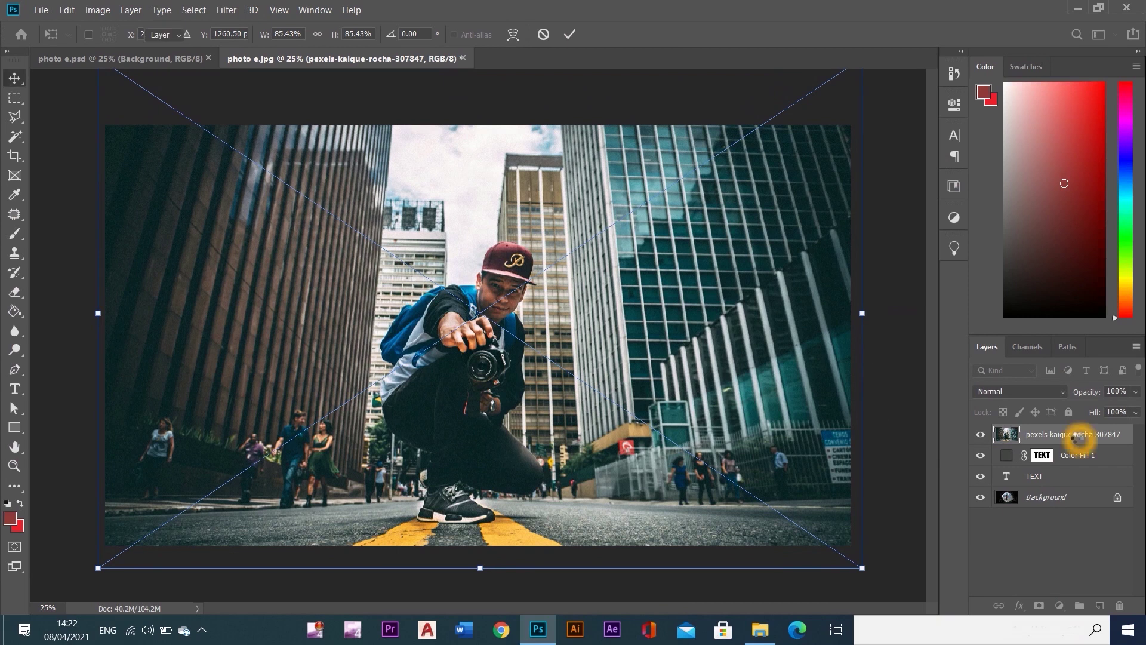
pyautogui.moveTo(1071, 436); pyautogui.dragTo(1076, 486)
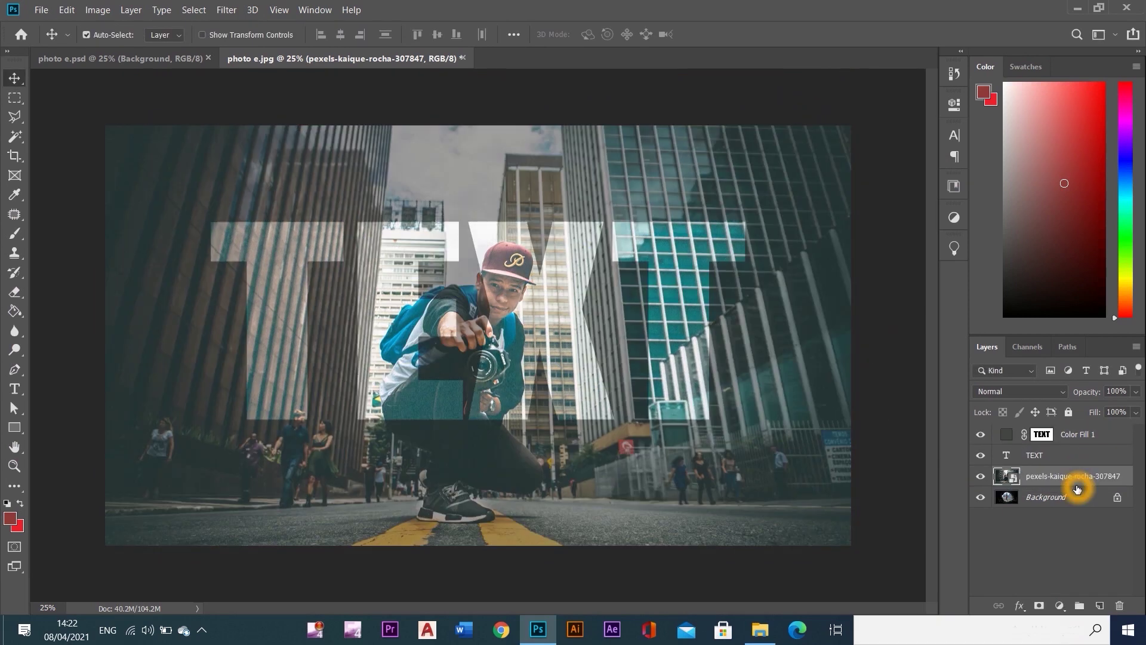
pyautogui.click(884, 509)
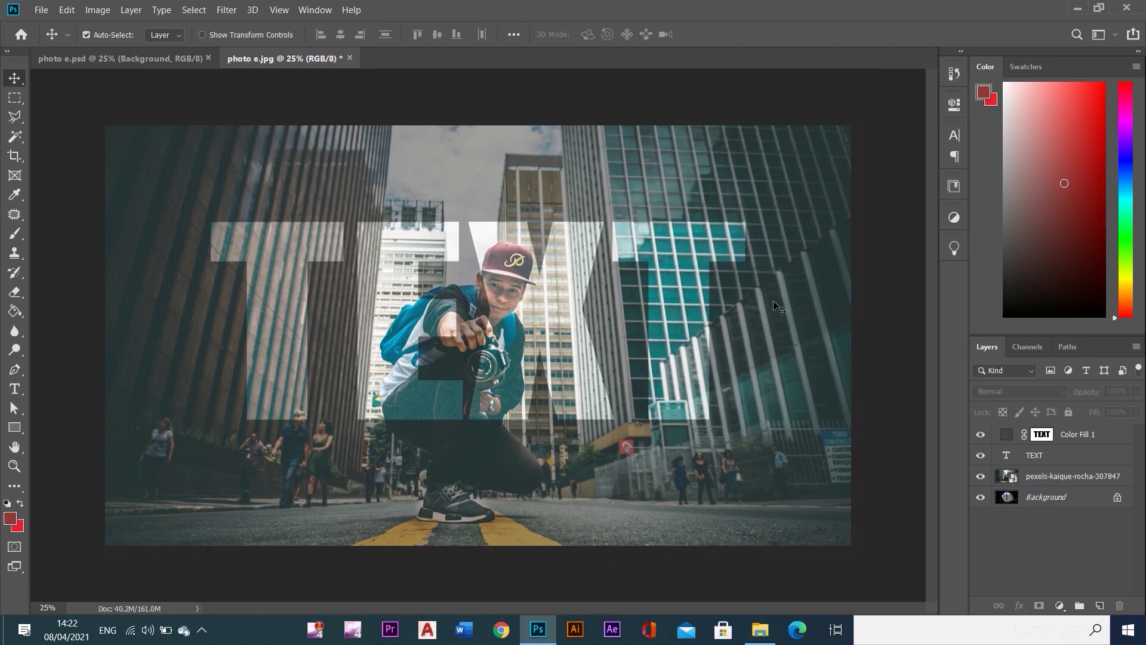